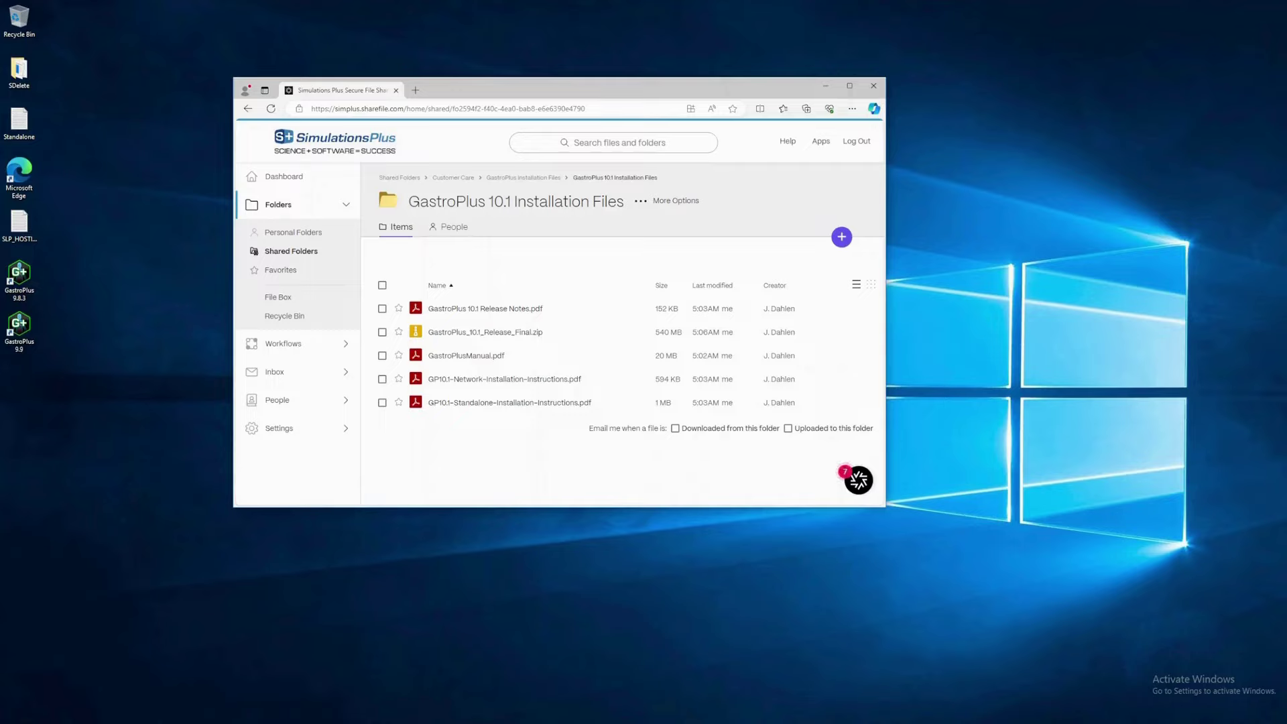
Download GastroPlus_10.1_Release_Final.zip from the shared installation files and show the downloaded file in its folder
right_click(497, 334)
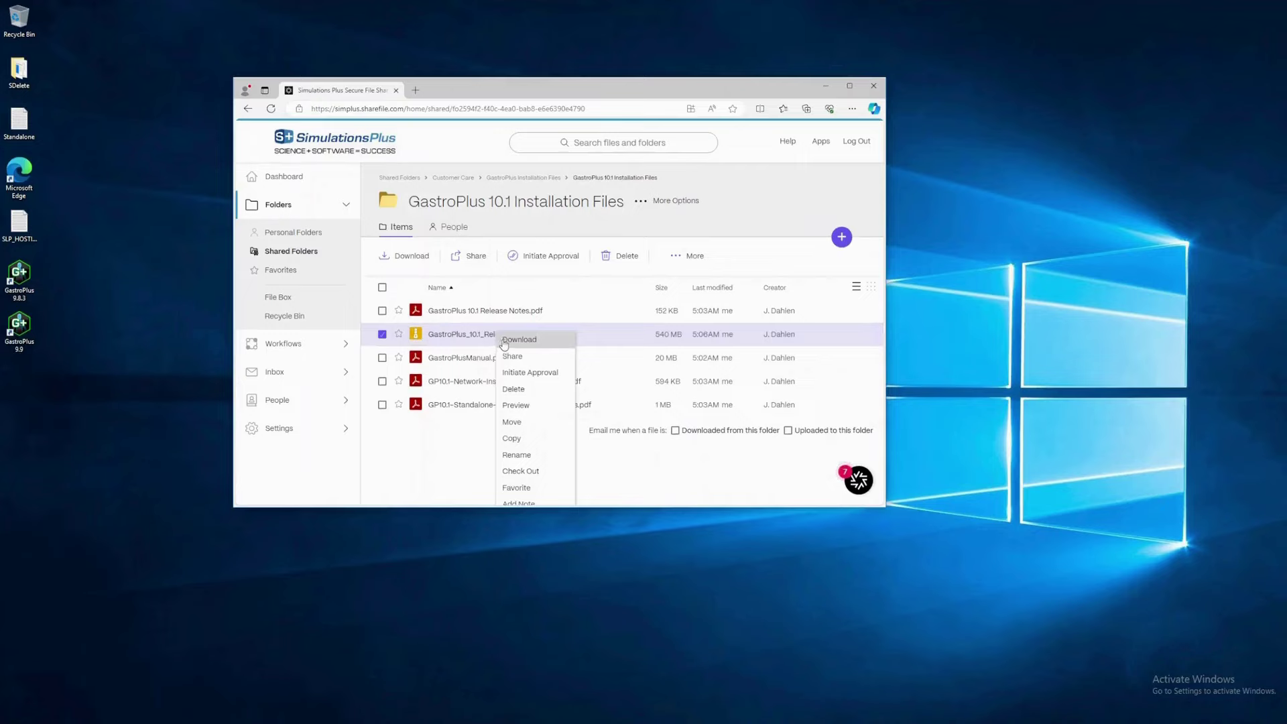
click(516, 339)
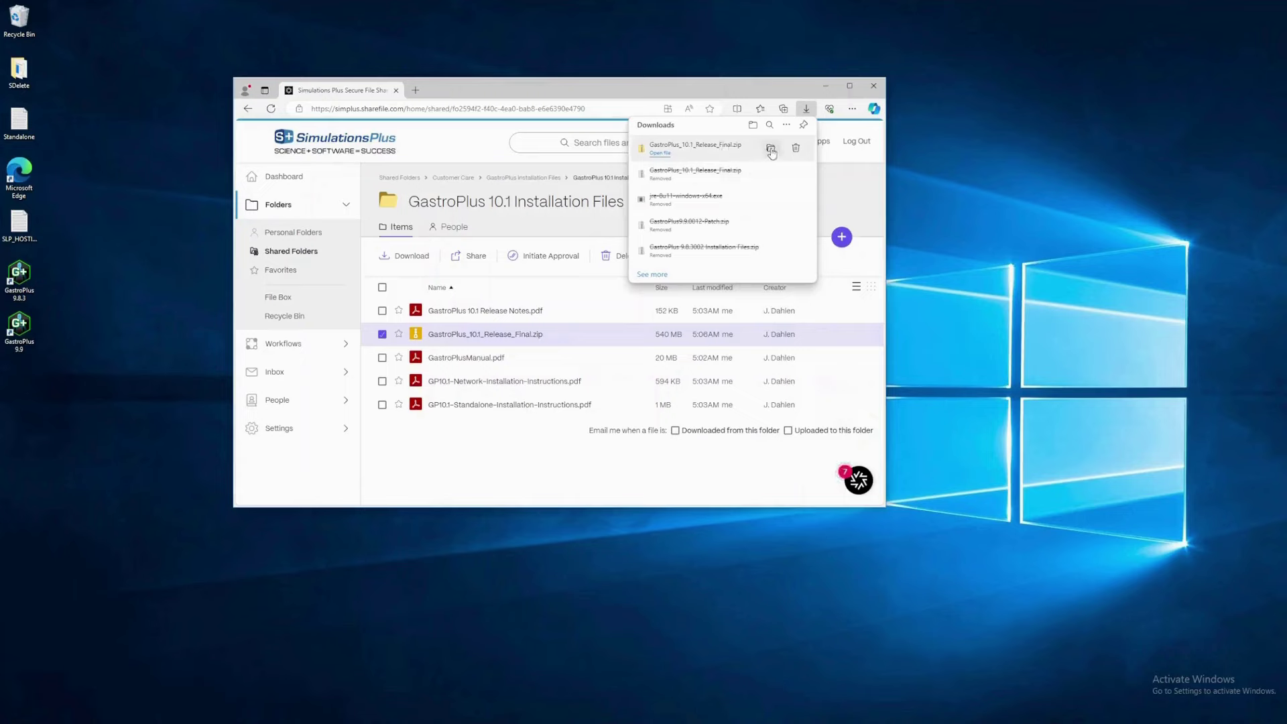
click(770, 148)
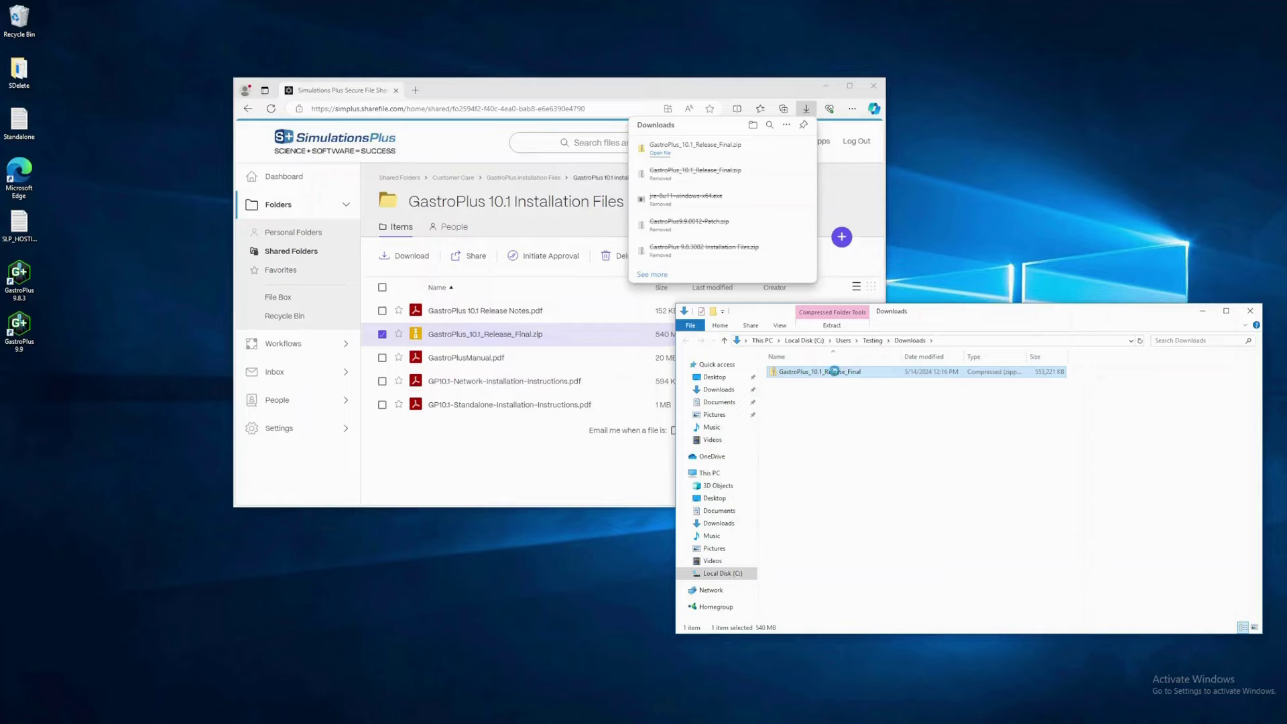
Extract the GastroPlus_10.1_Release_Final archive into its default folder in Downloads, showing the extracted files when complete
right_click(836, 376)
click(865, 406)
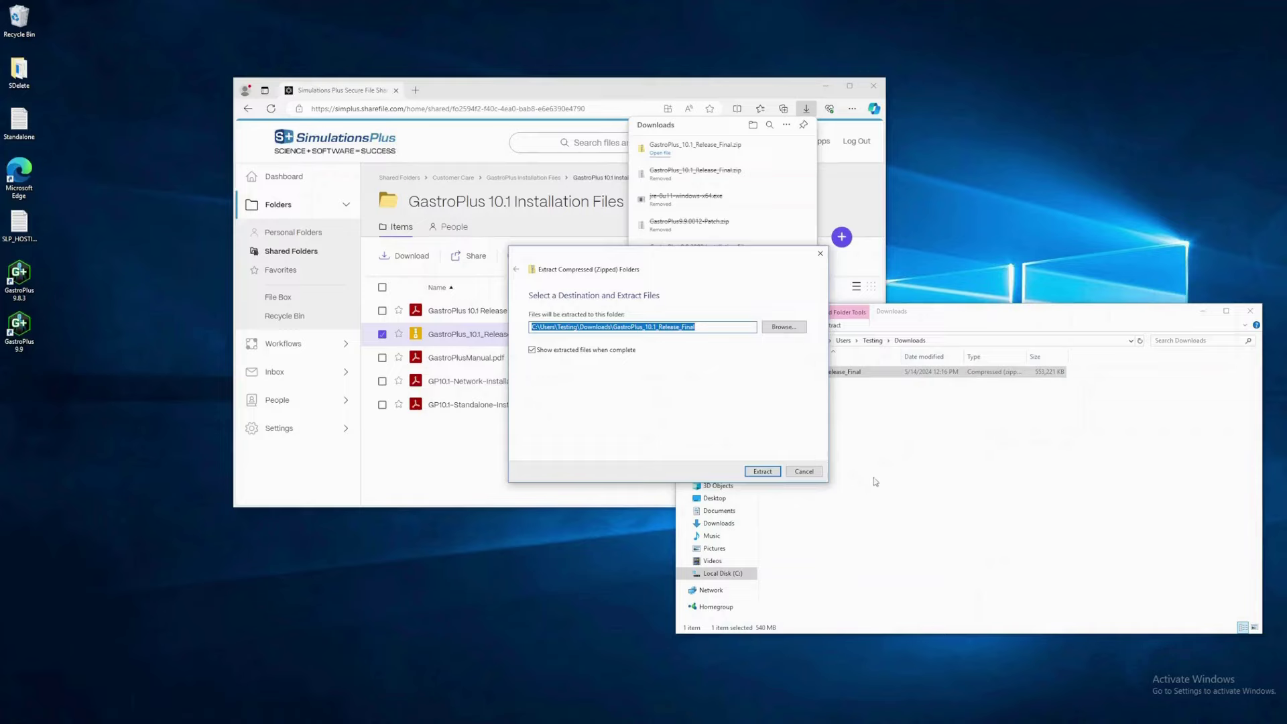
click(764, 473)
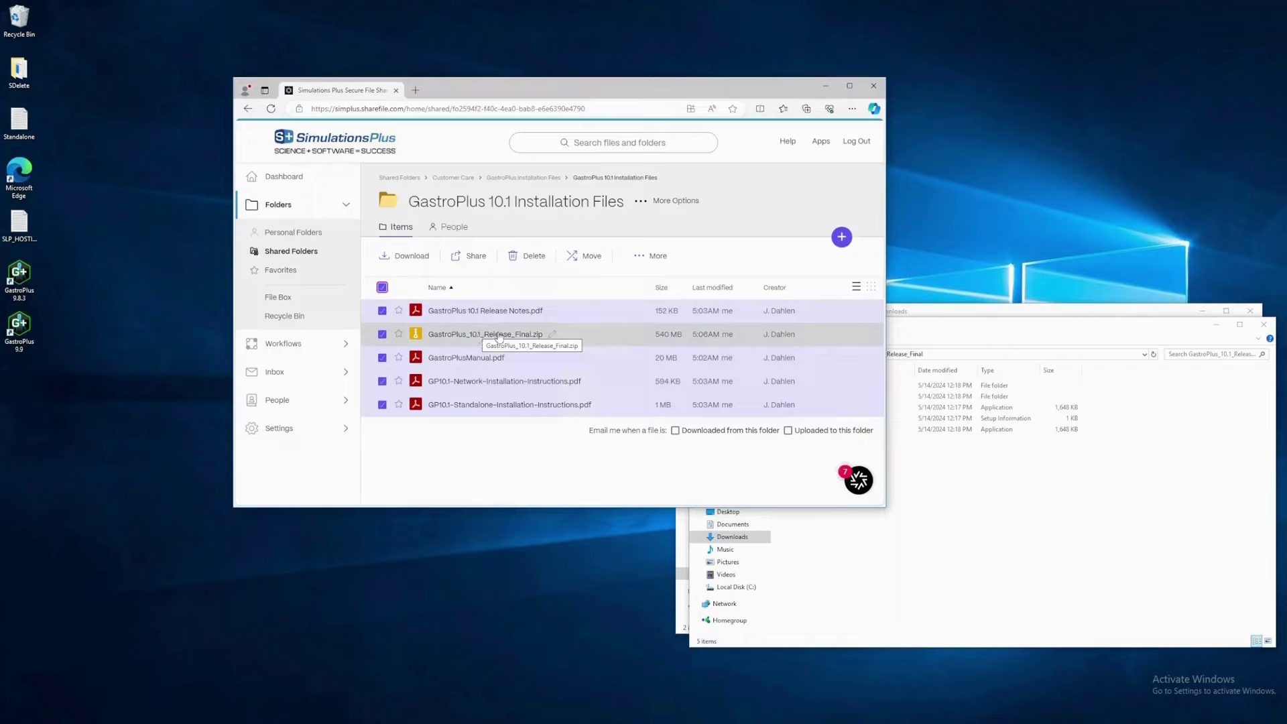
Run the setup application in the extracted GastroPlus_10.1_Release_Final folder as administrator and allow it to make changes
click(997, 337)
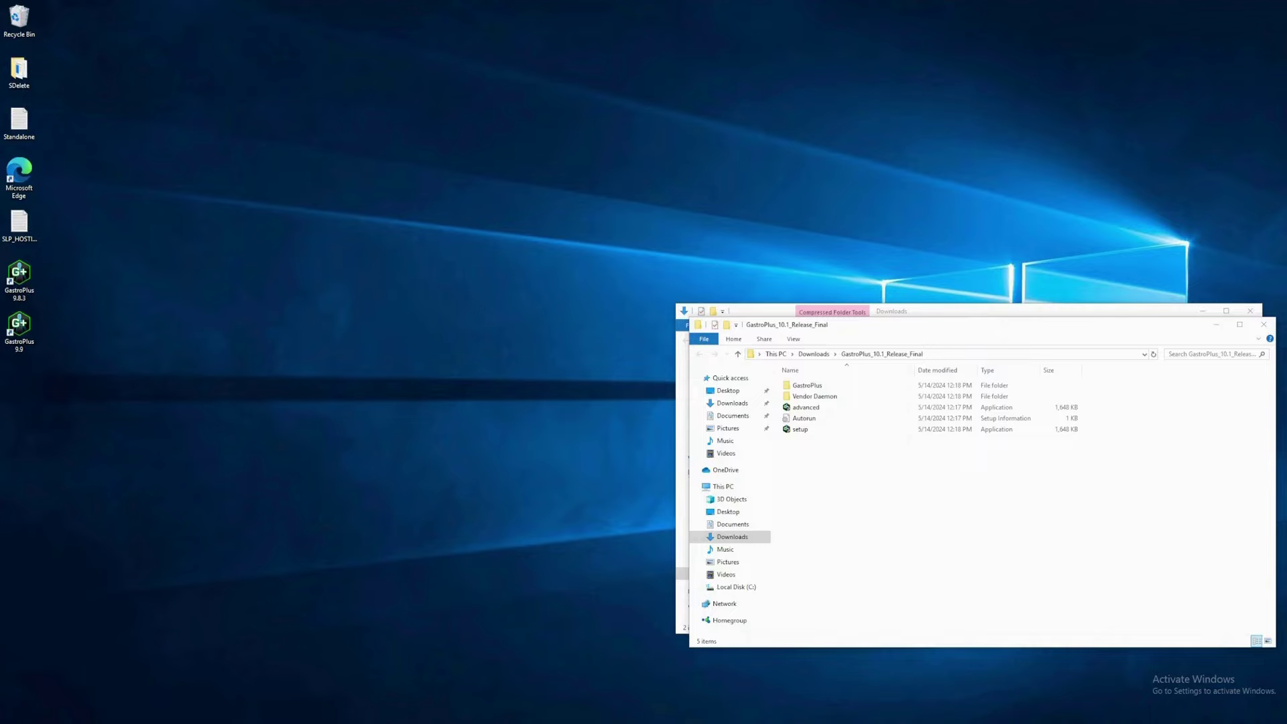
click(800, 429)
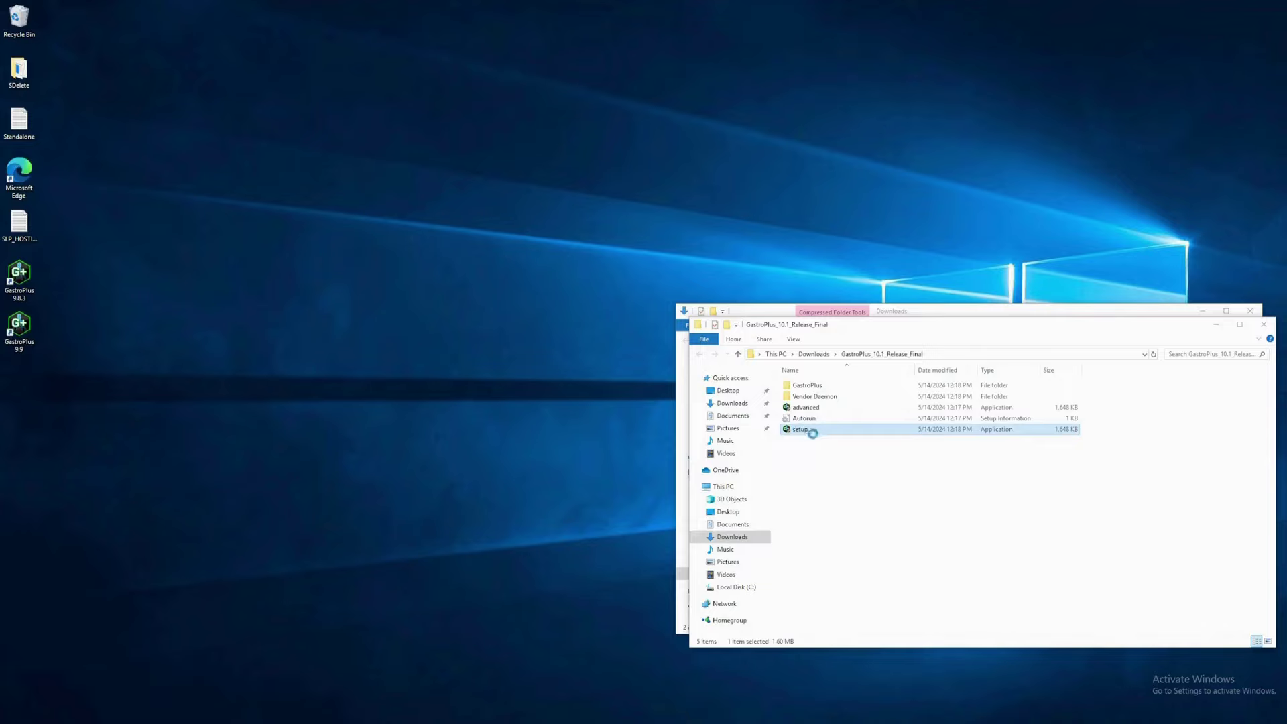
right_click(799, 431)
click(841, 449)
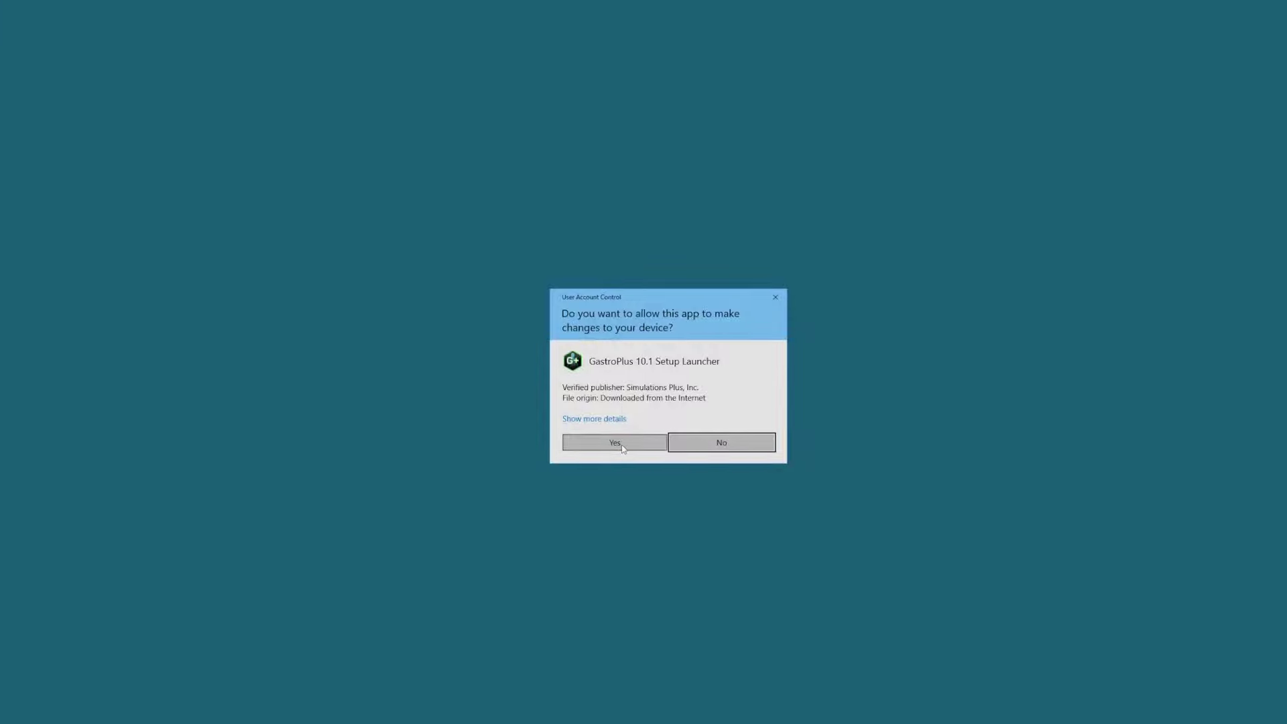
click(615, 443)
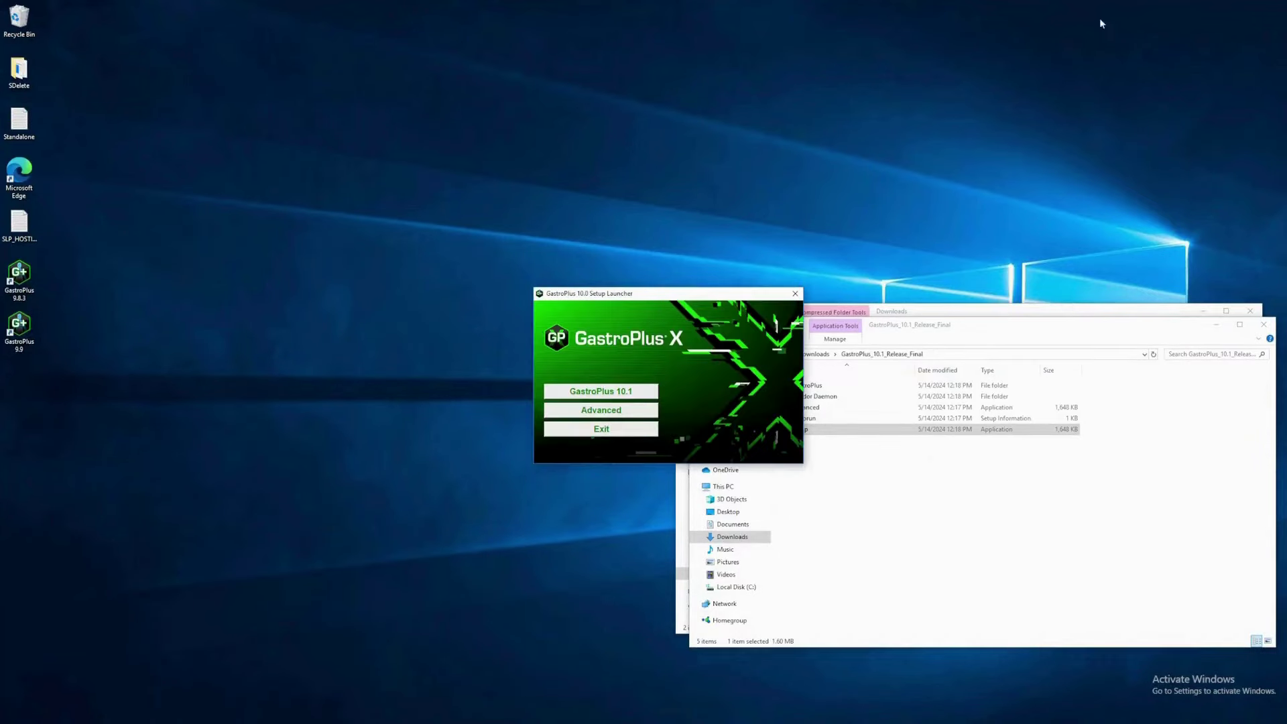
Start the GastroPlus 10.1 installation, installing the required prerequisites, and accept the license agreement
click(608, 394)
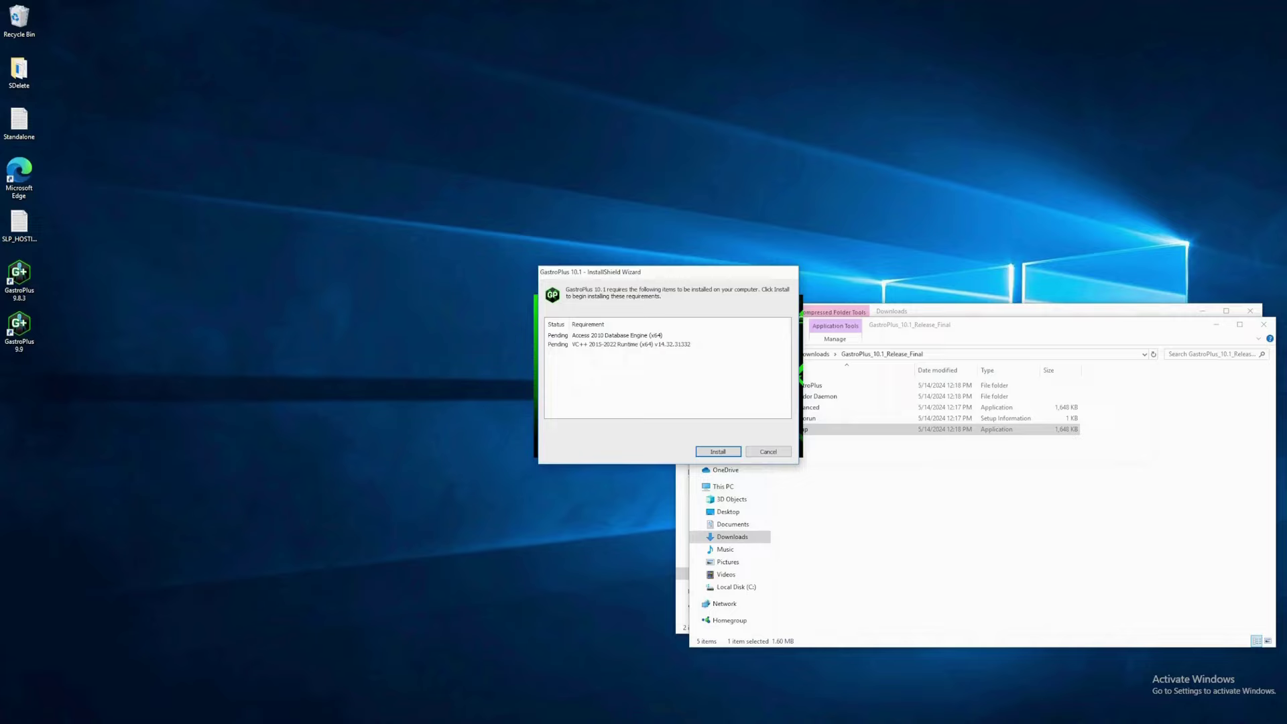
click(725, 453)
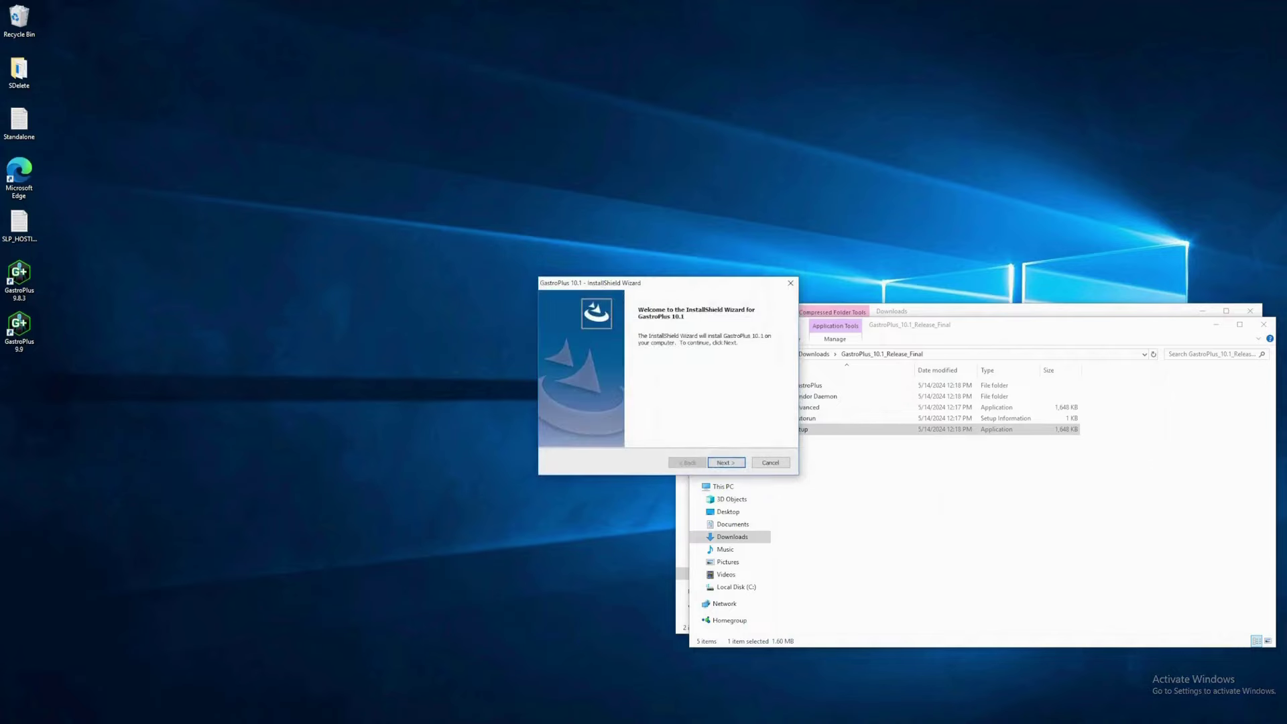
click(725, 463)
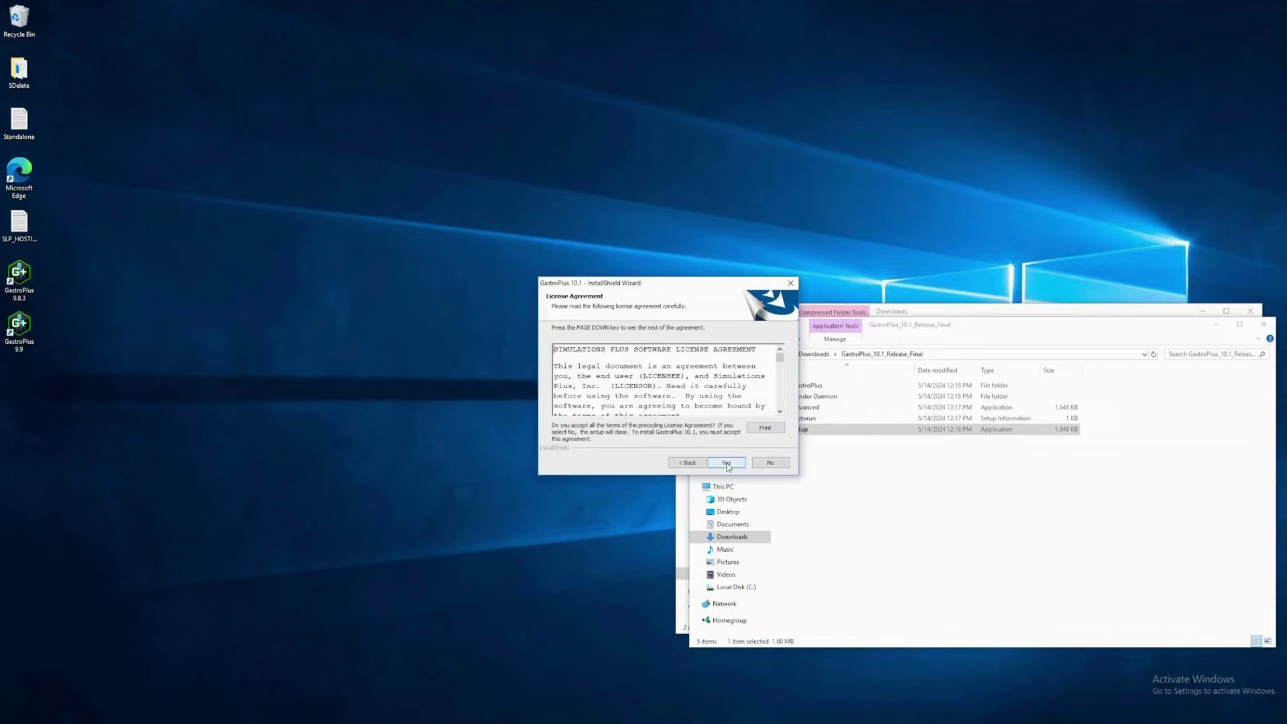
click(727, 463)
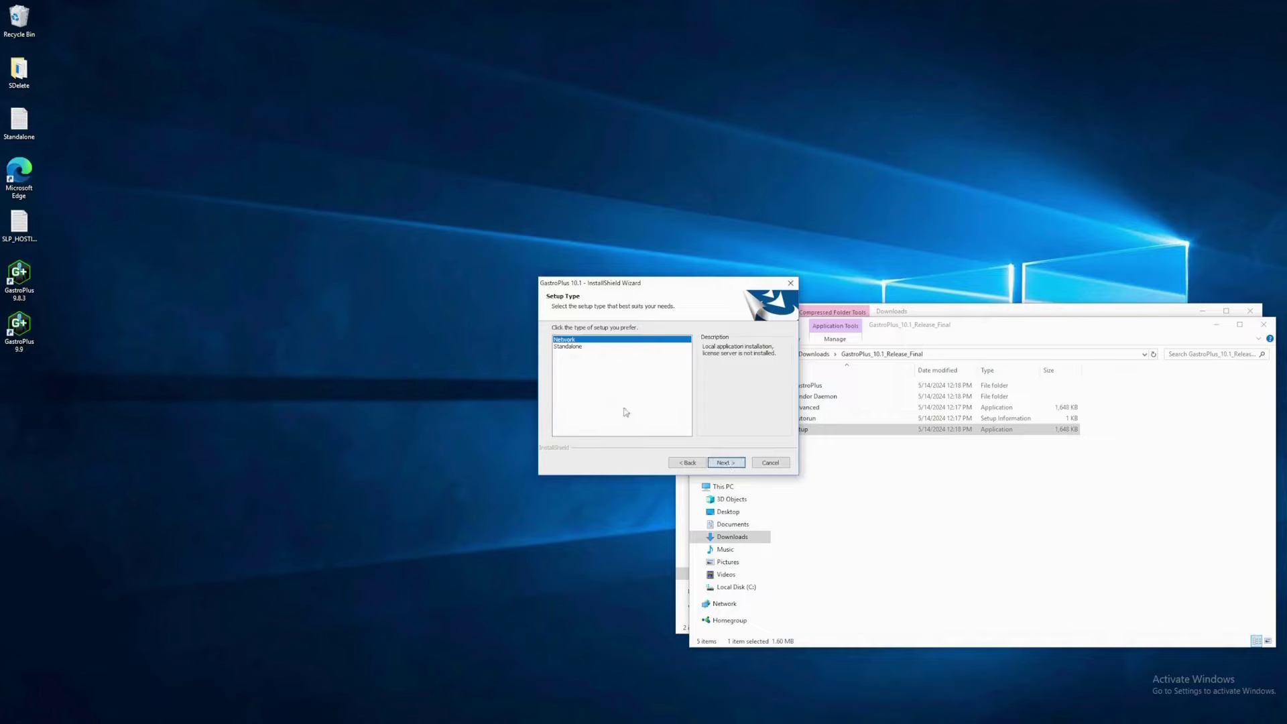
Choose the Standalone setup type and the option to acquire the HostID for licensing manually later
click(578, 347)
click(727, 464)
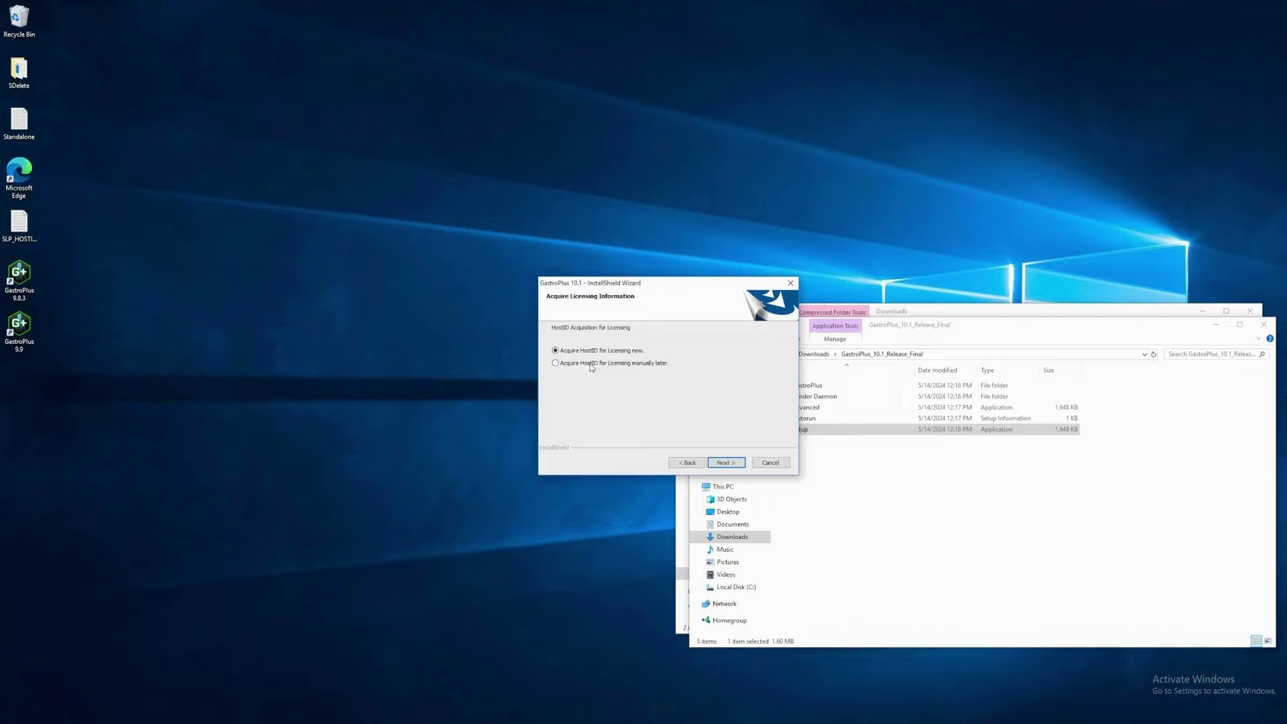
click(555, 364)
click(727, 465)
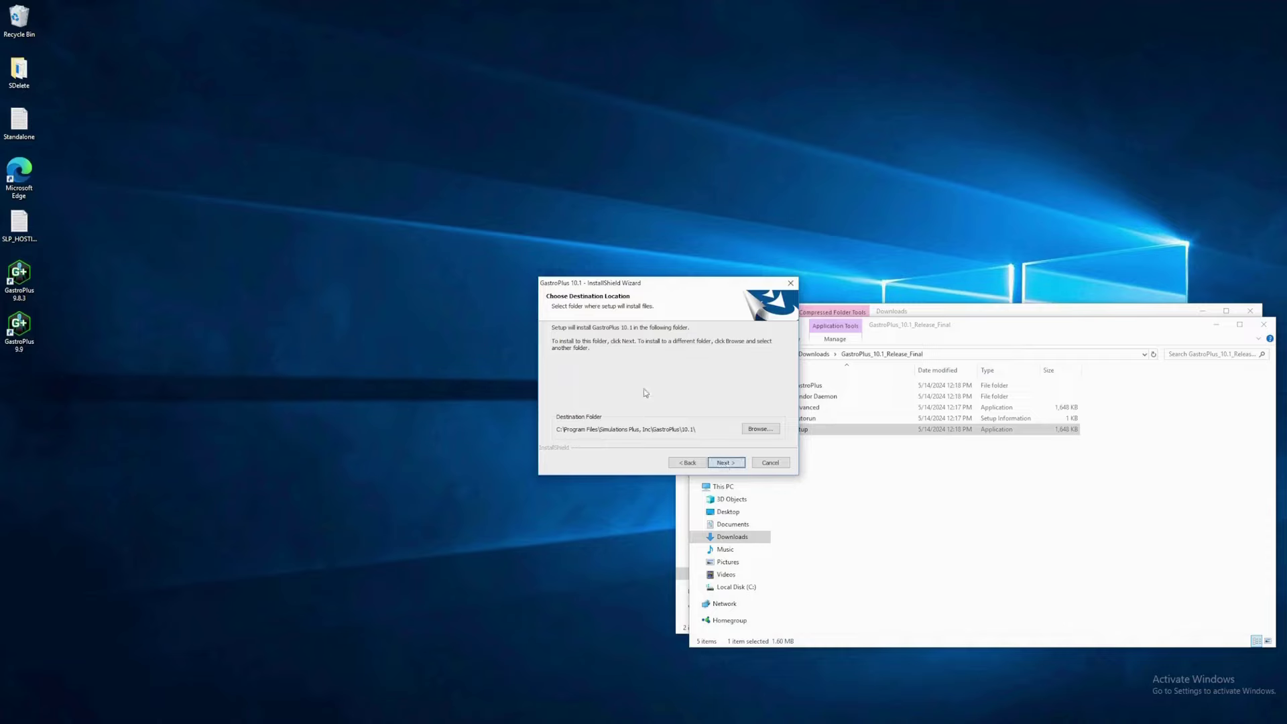
Install GastroPlus 10.1 in the default destination folder, finish the wizard and launch the program from the desktop
click(730, 464)
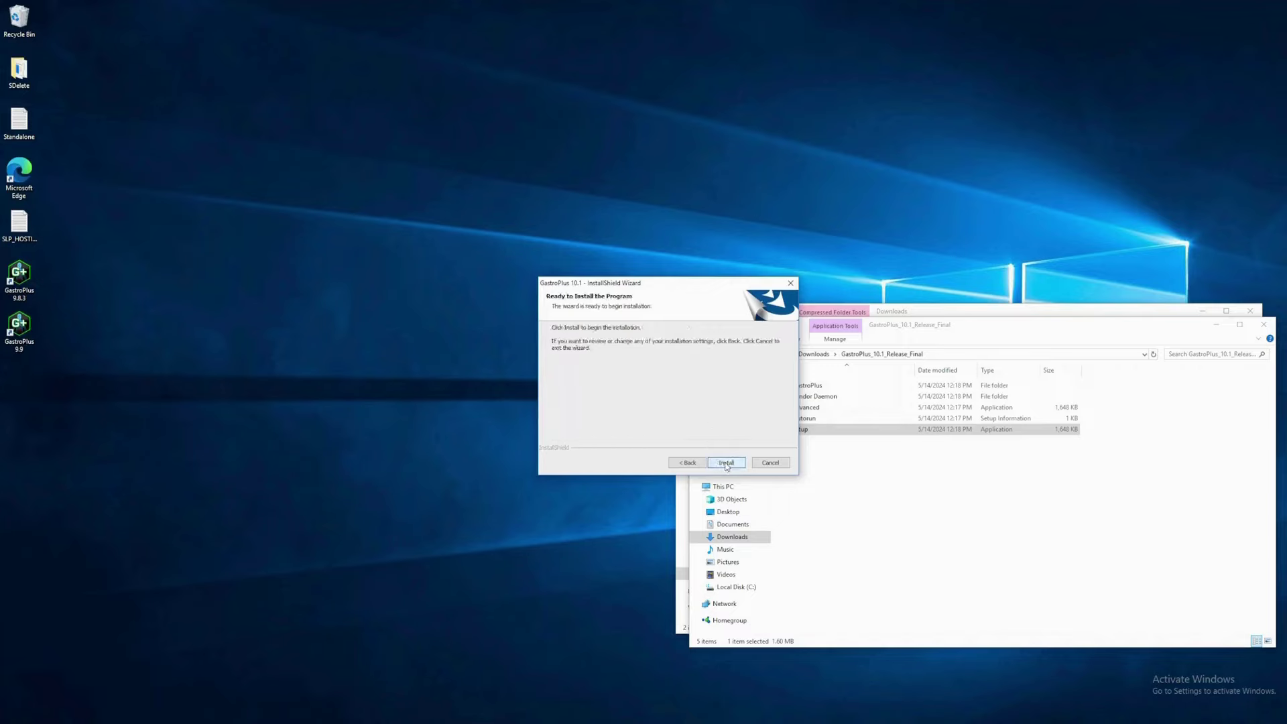
click(726, 464)
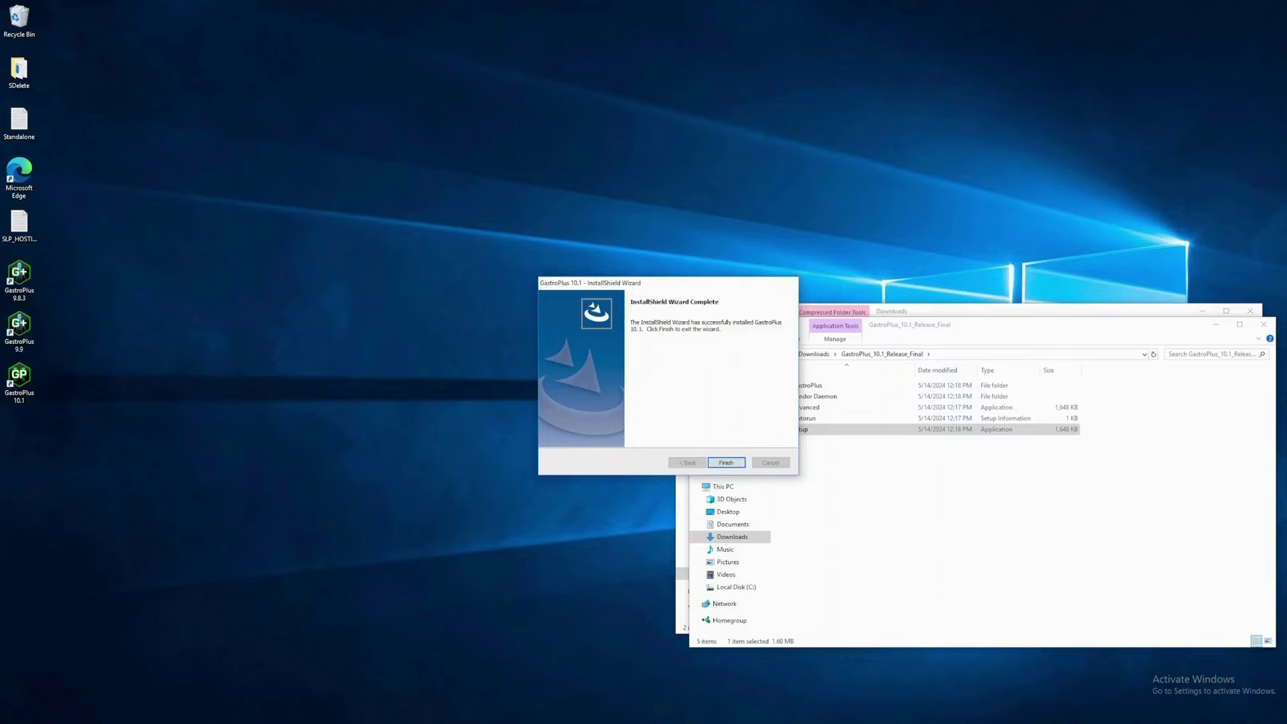
click(726, 462)
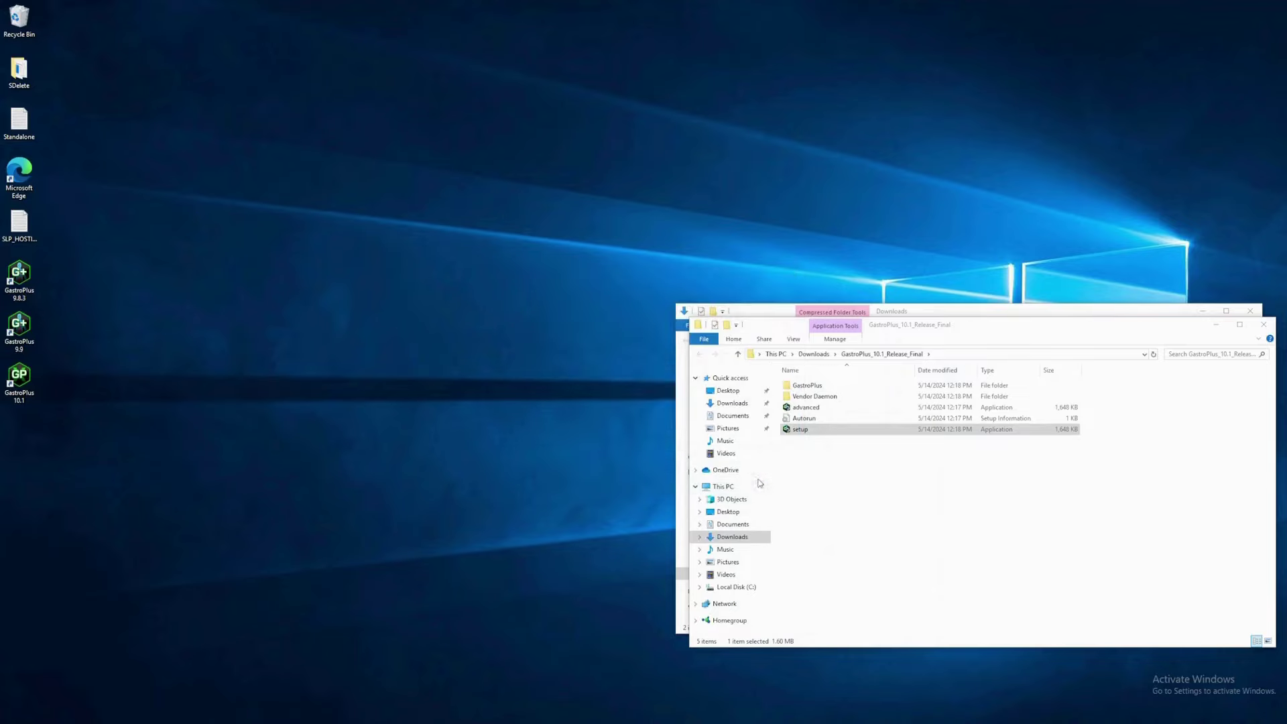
double_click(28, 379)
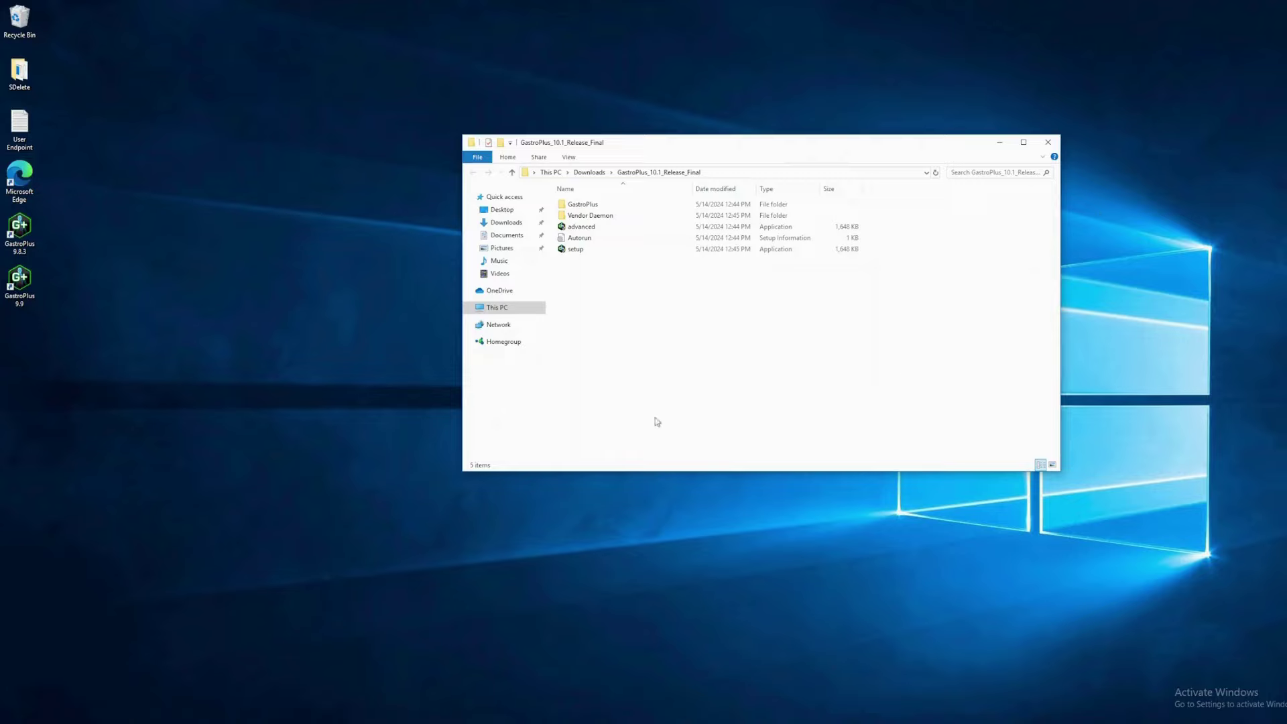
On the network user's computer, run setup from the GastroPlus_10.1_Release_Final folder as administrator and allow it to make changes
click(578, 249)
right_click(578, 249)
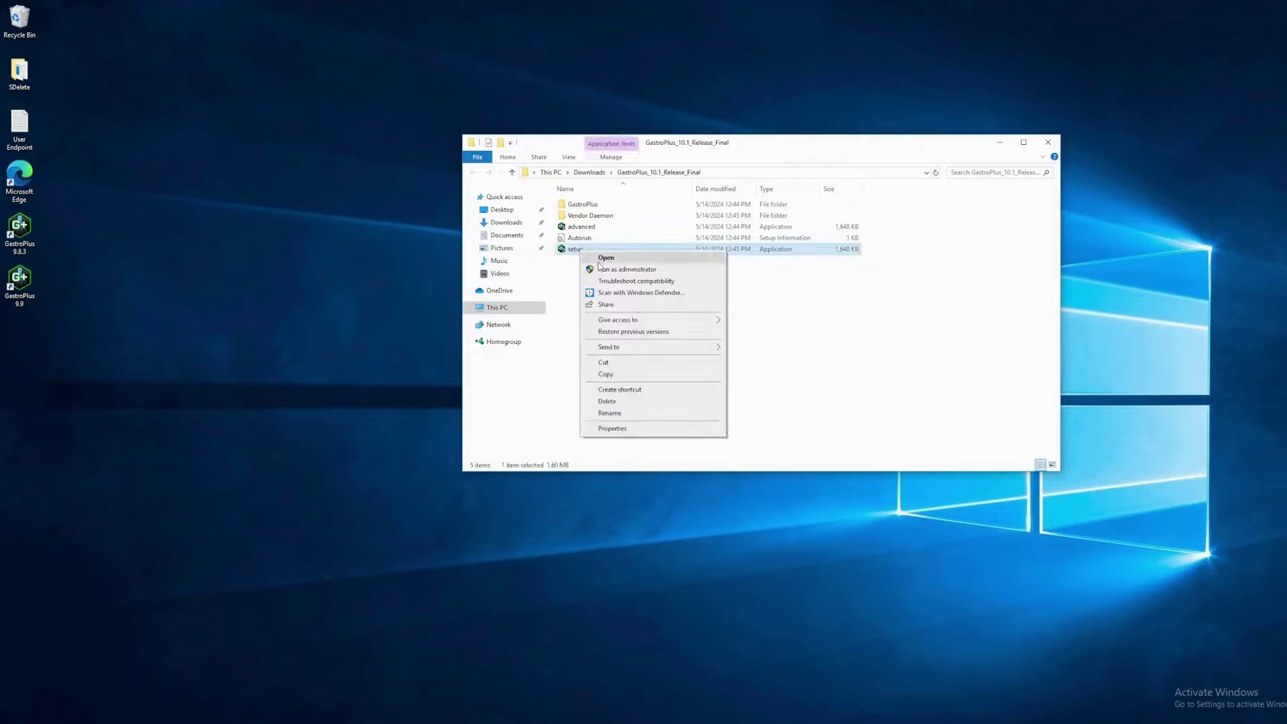
click(620, 269)
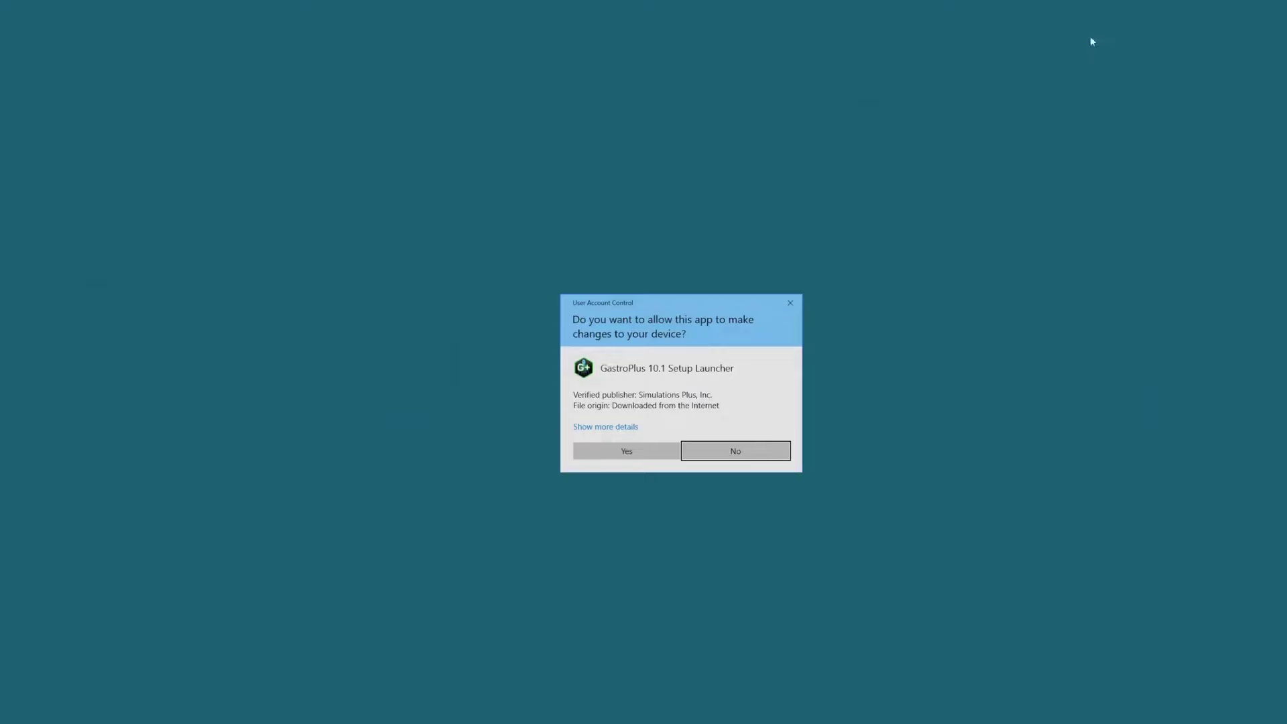
click(627, 455)
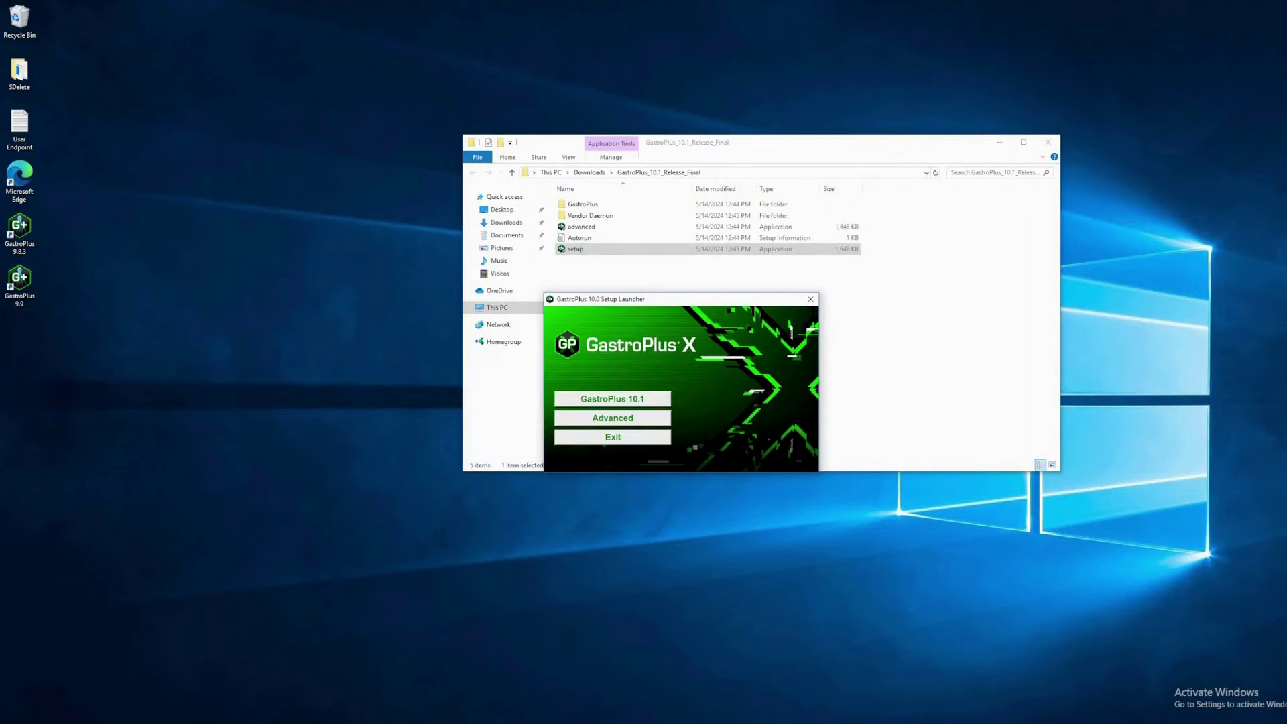
Begin installing GastroPlus 10.1 on this computer, including its pending requirements, and agree to the license terms
click(639, 405)
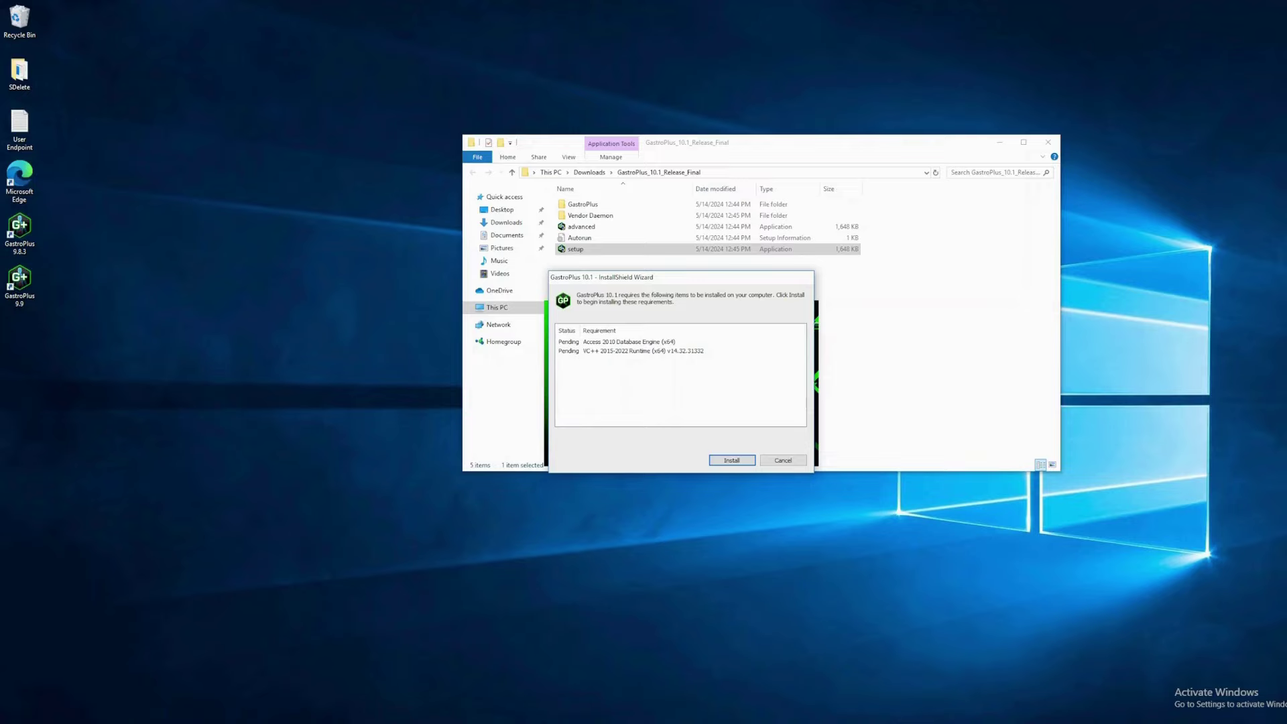
click(738, 462)
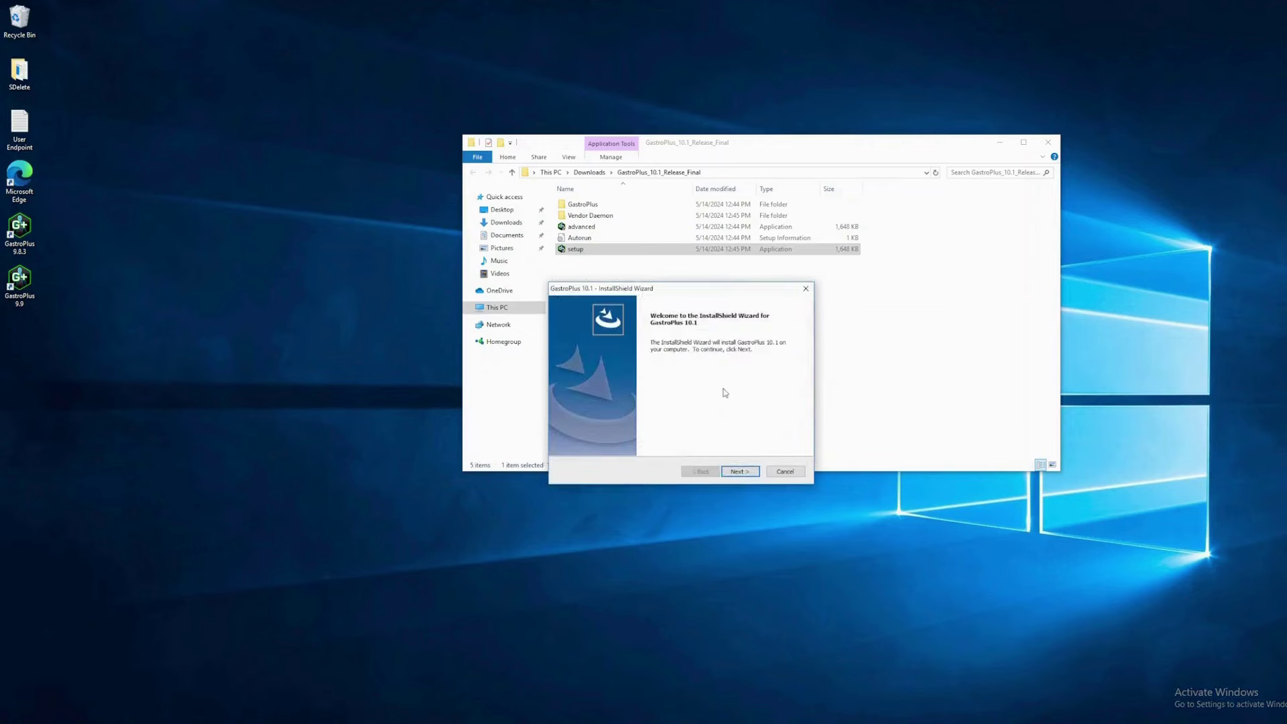
click(741, 472)
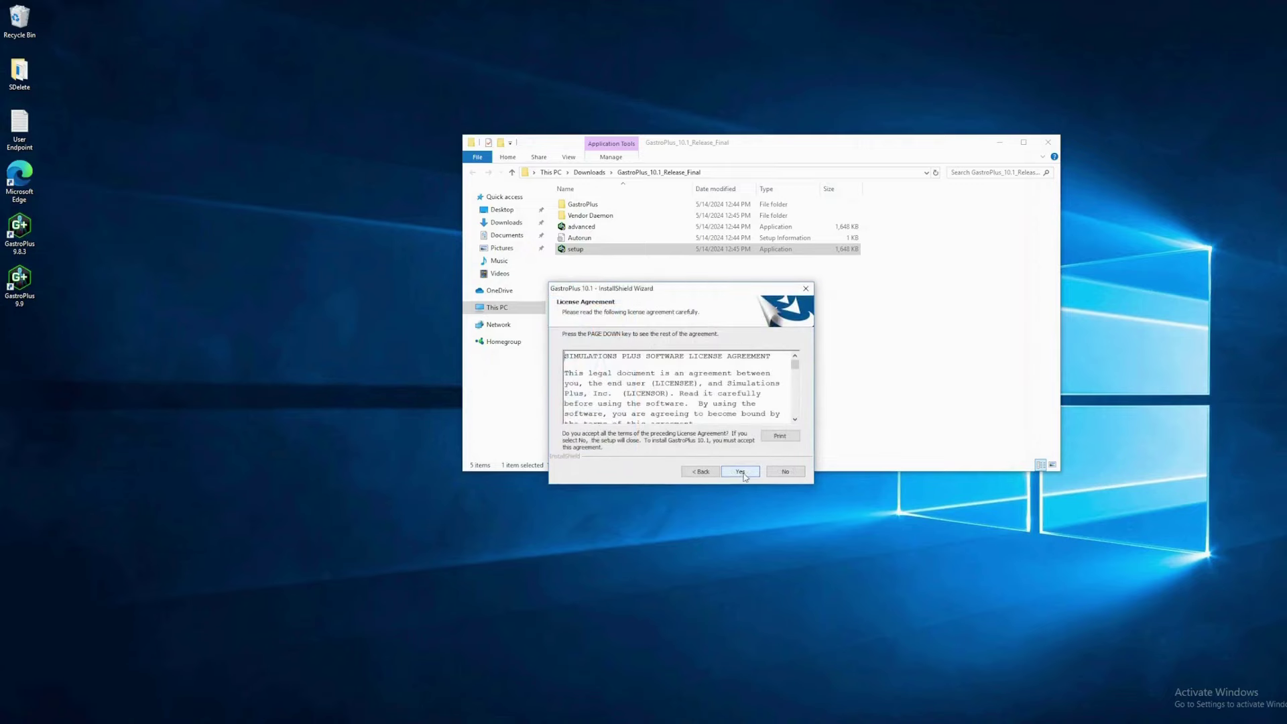
click(741, 472)
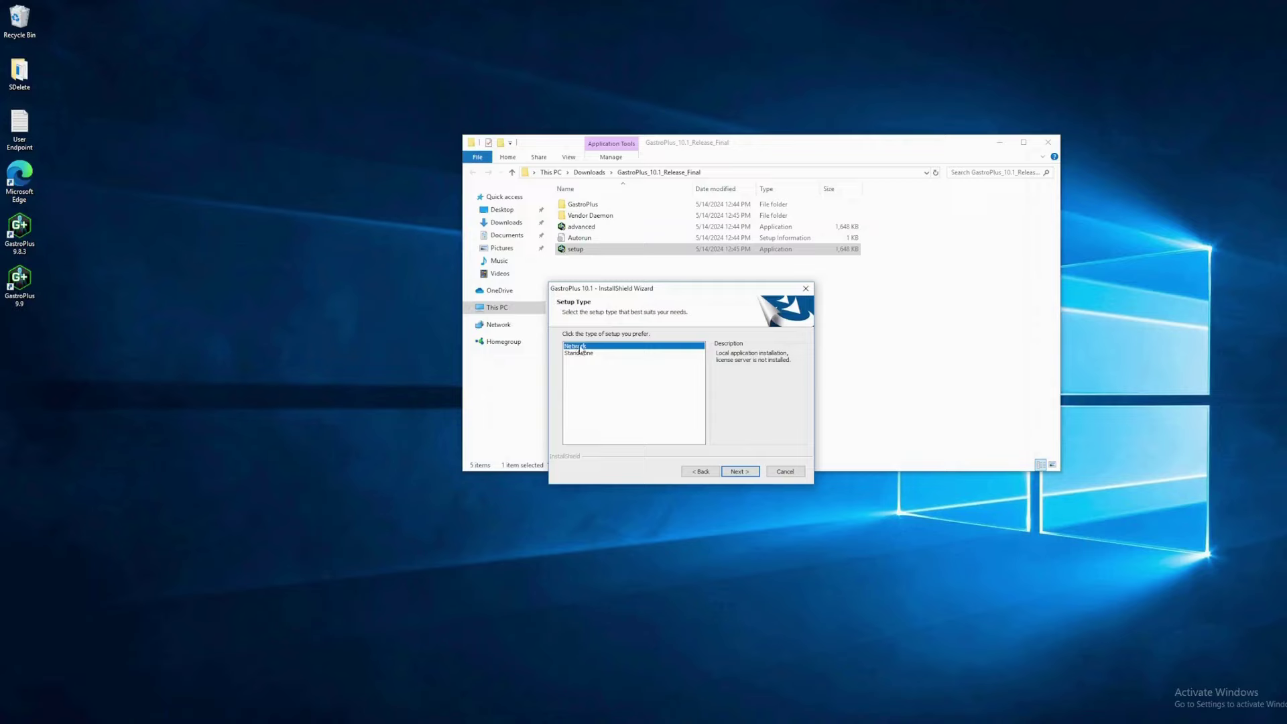
Choose the Network setup type, keeping the default destination folder and the default idle timer
click(742, 472)
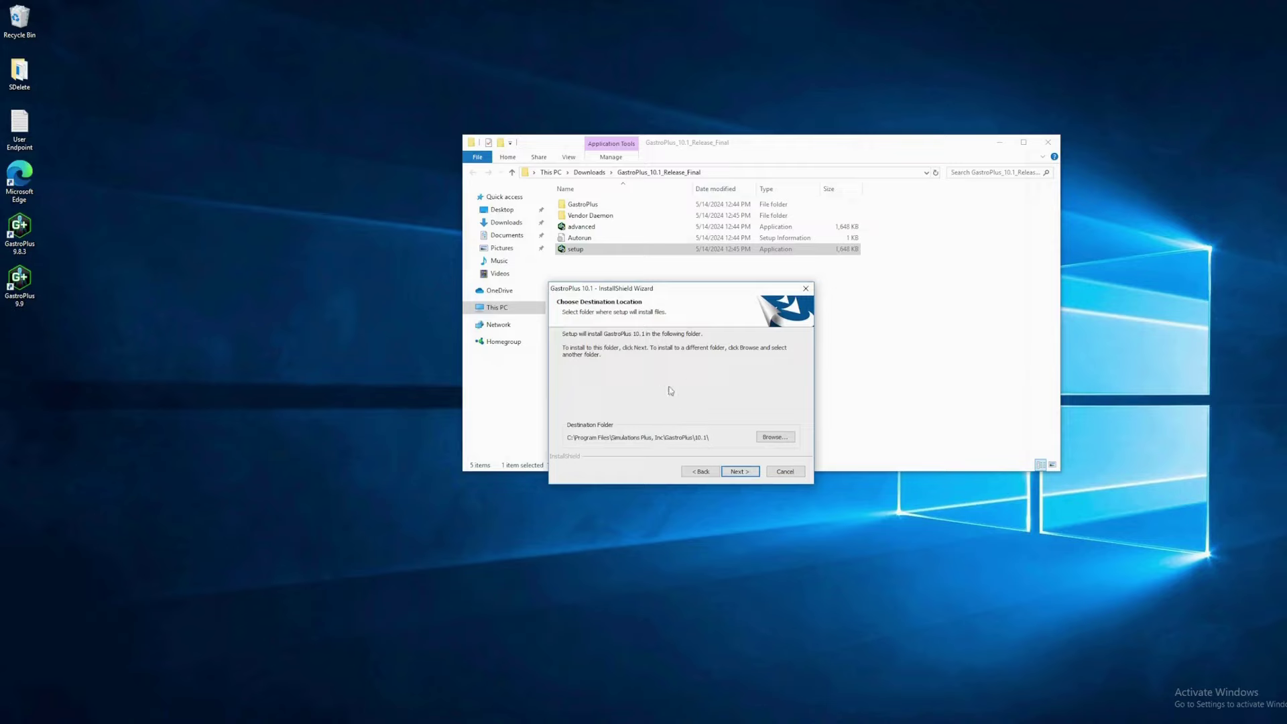
click(741, 472)
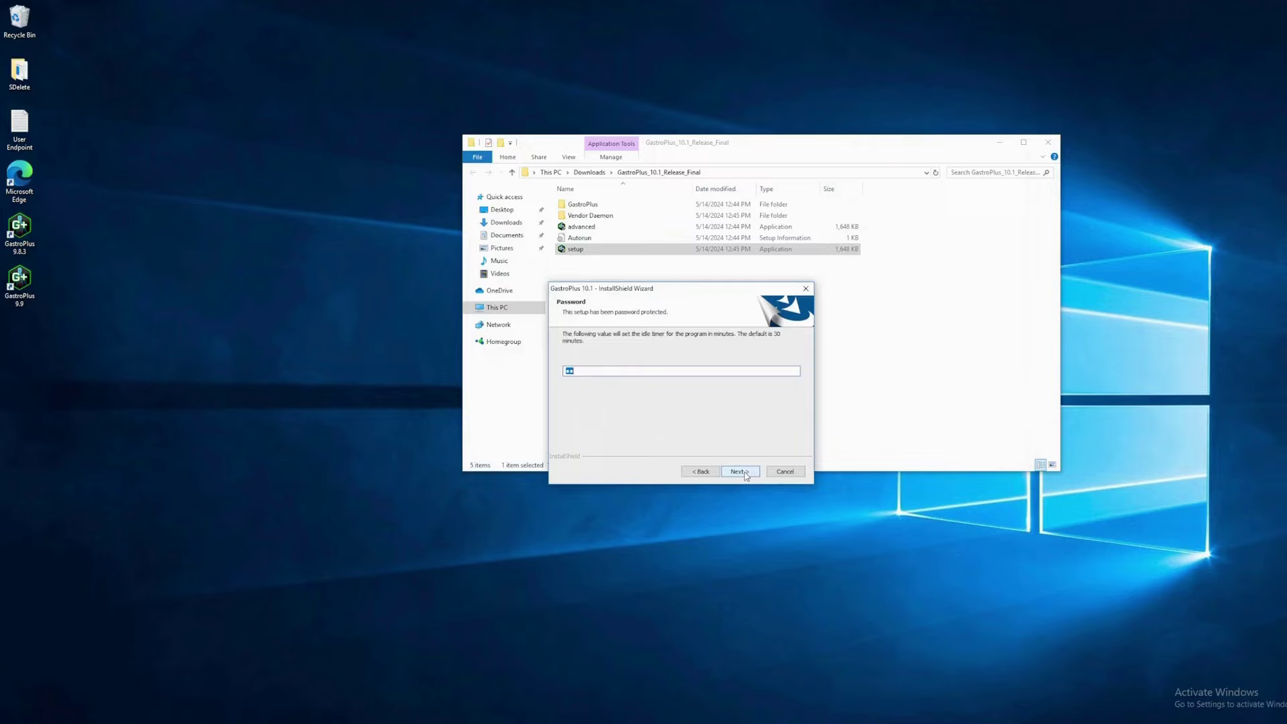
click(743, 474)
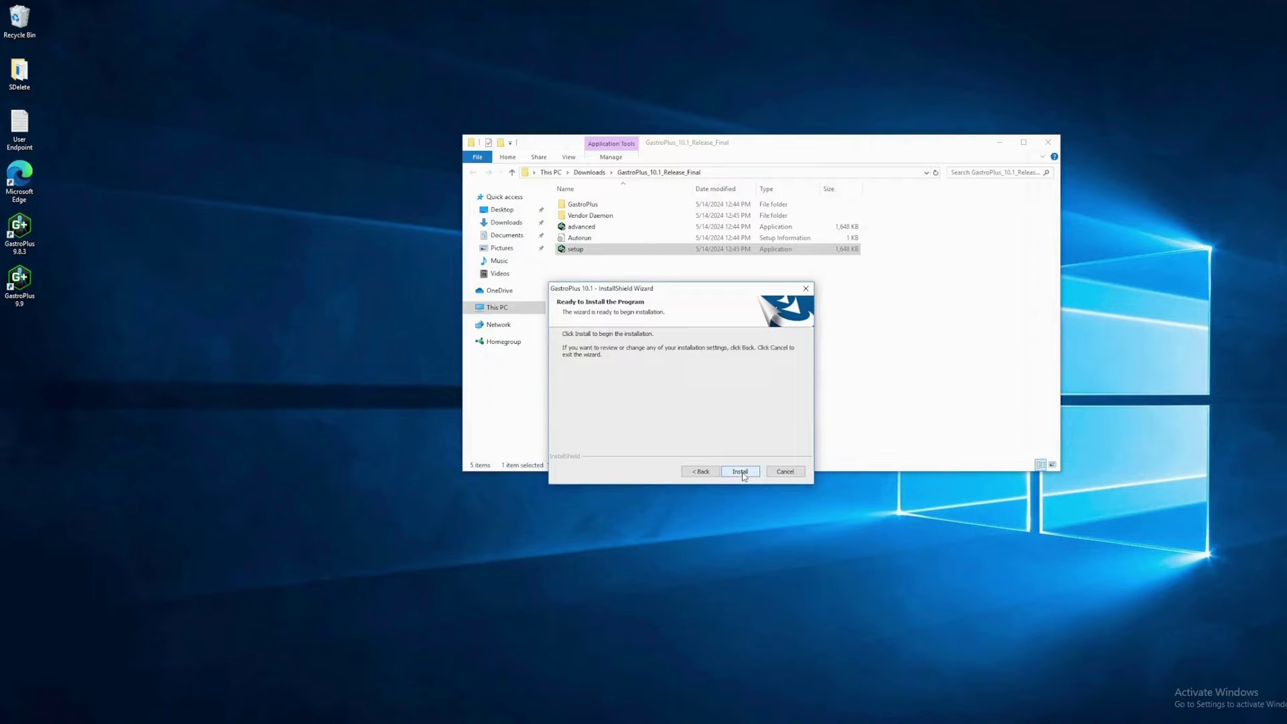
Install GastroPlus 10.1 with the network settings, finish the wizard and launch the program from the desktop
click(742, 473)
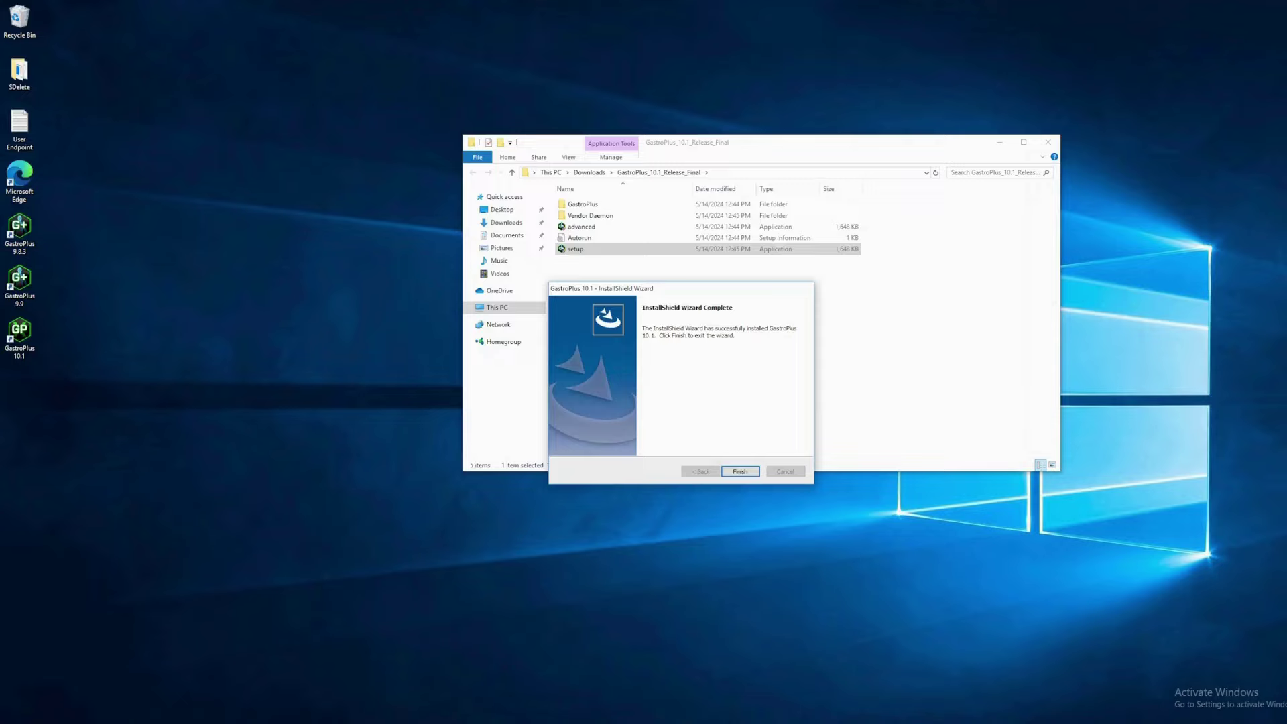
click(740, 471)
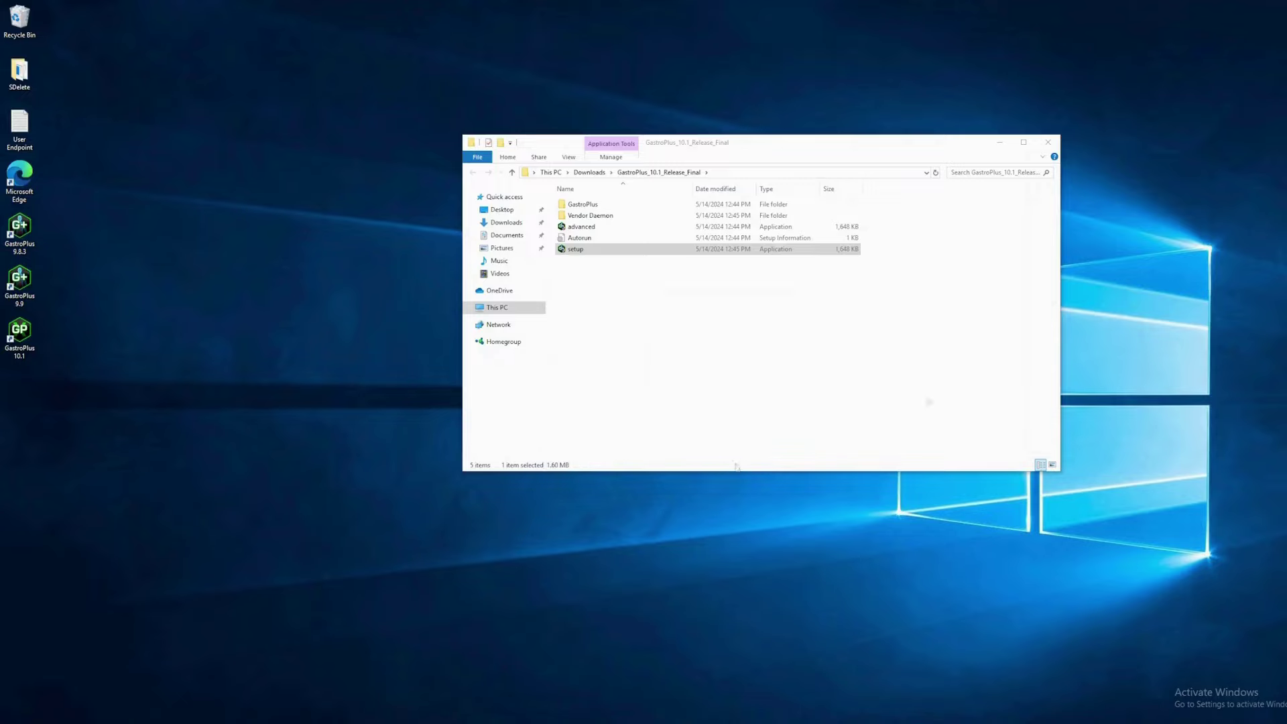
click(1001, 142)
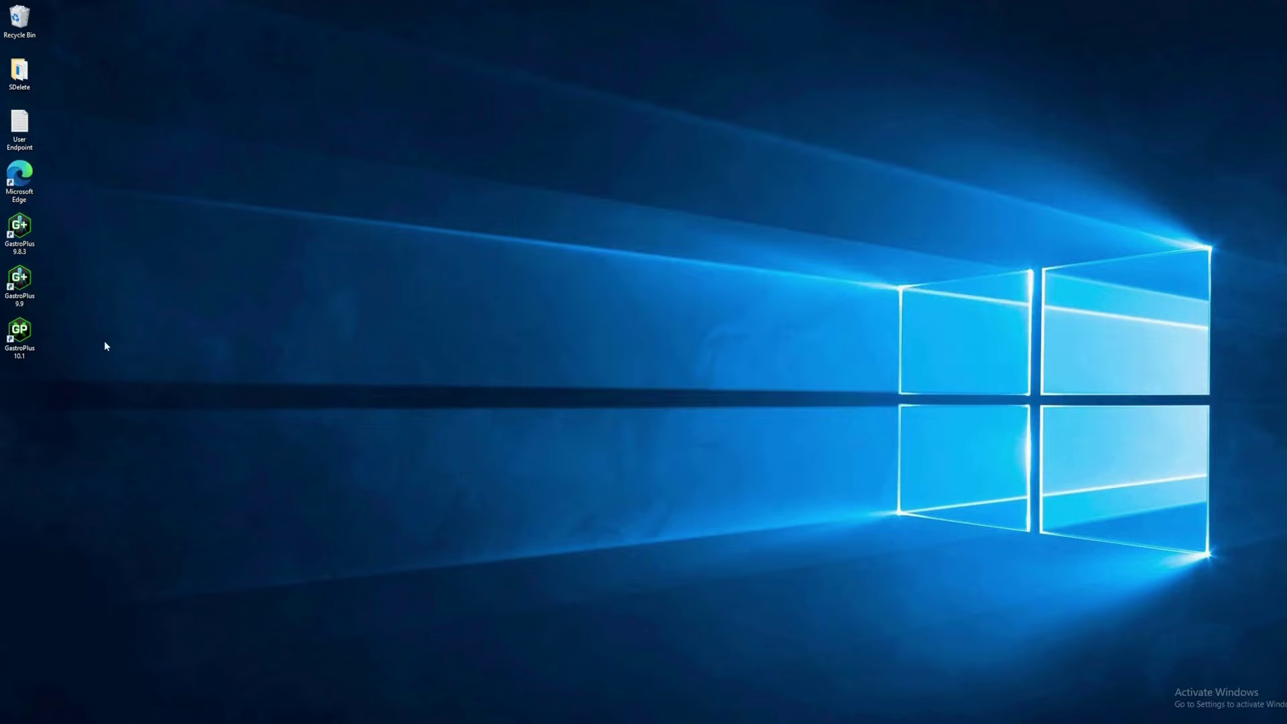
double_click(22, 336)
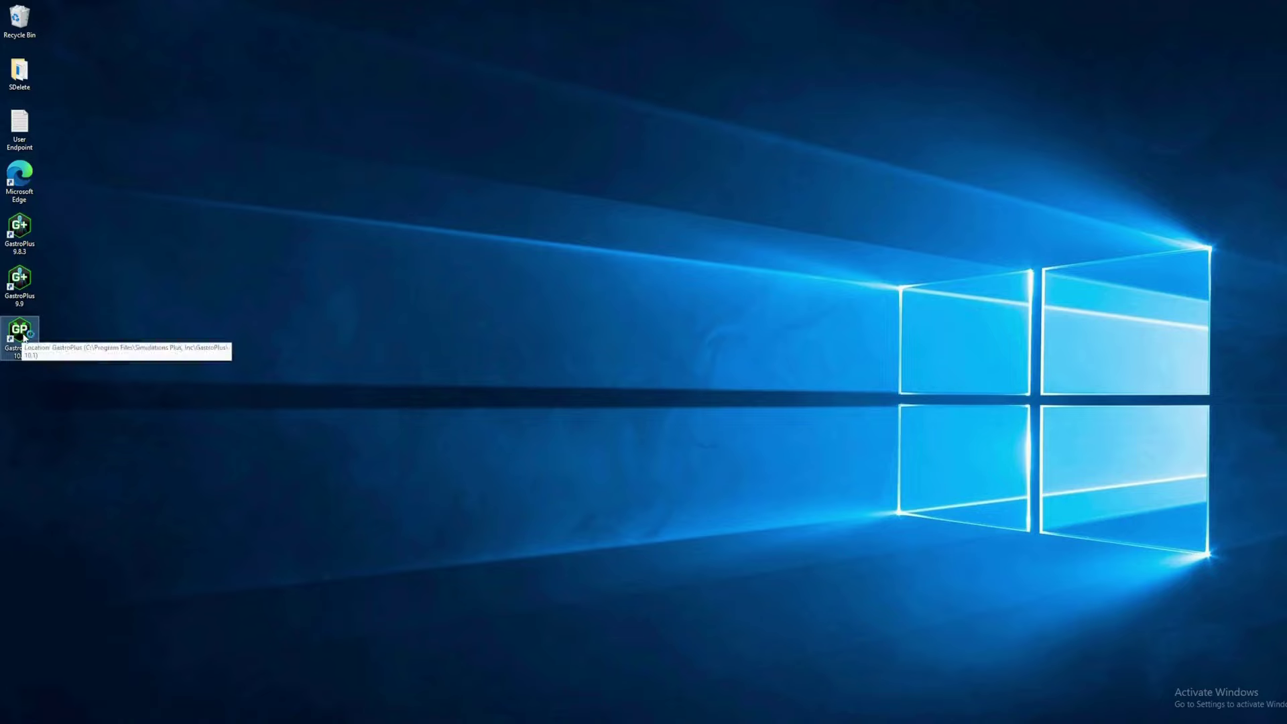